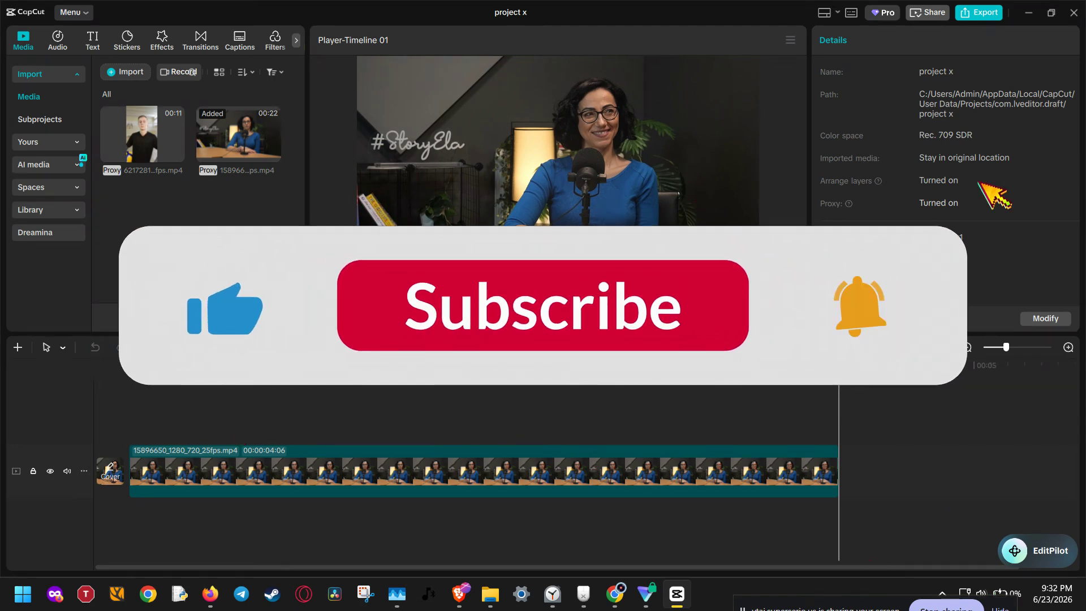
- Extend the end of the timeline clip so that its duration is 00:00:08:19
left_click(712, 455)
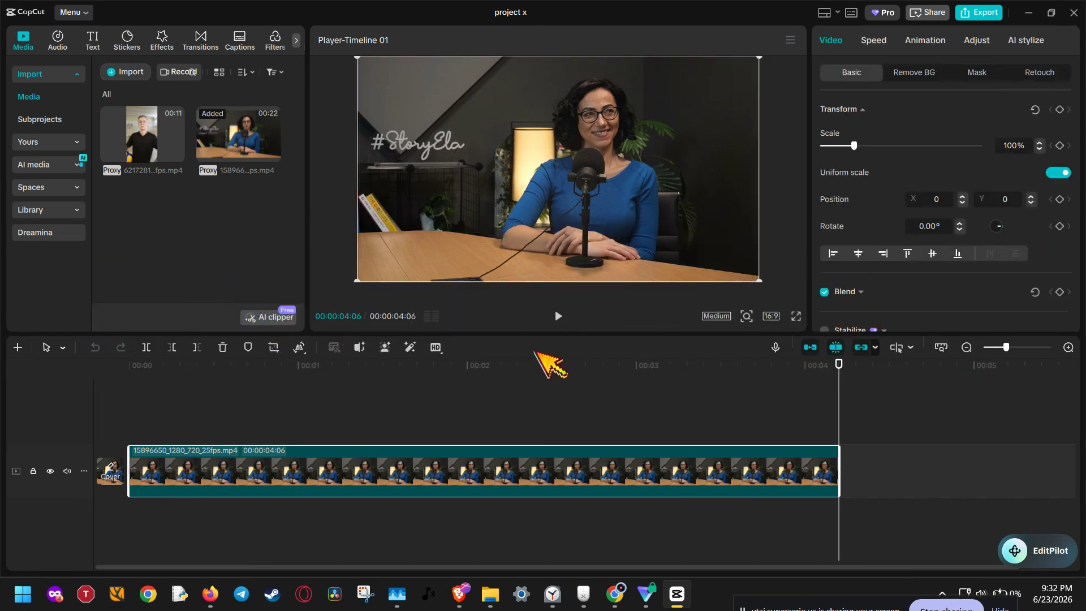
left_click(530, 374)
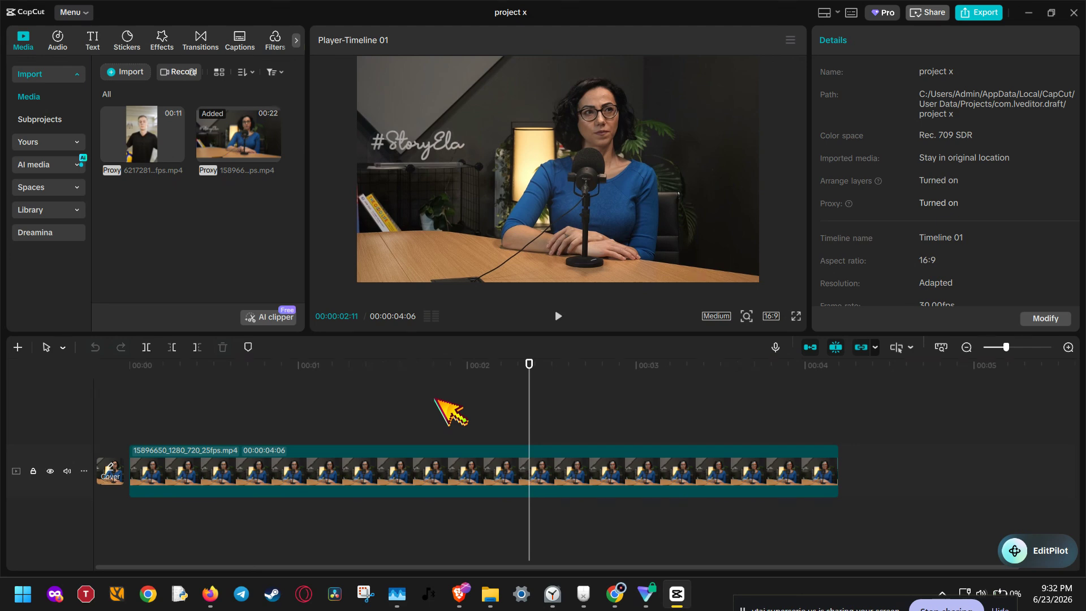
left_click(472, 459)
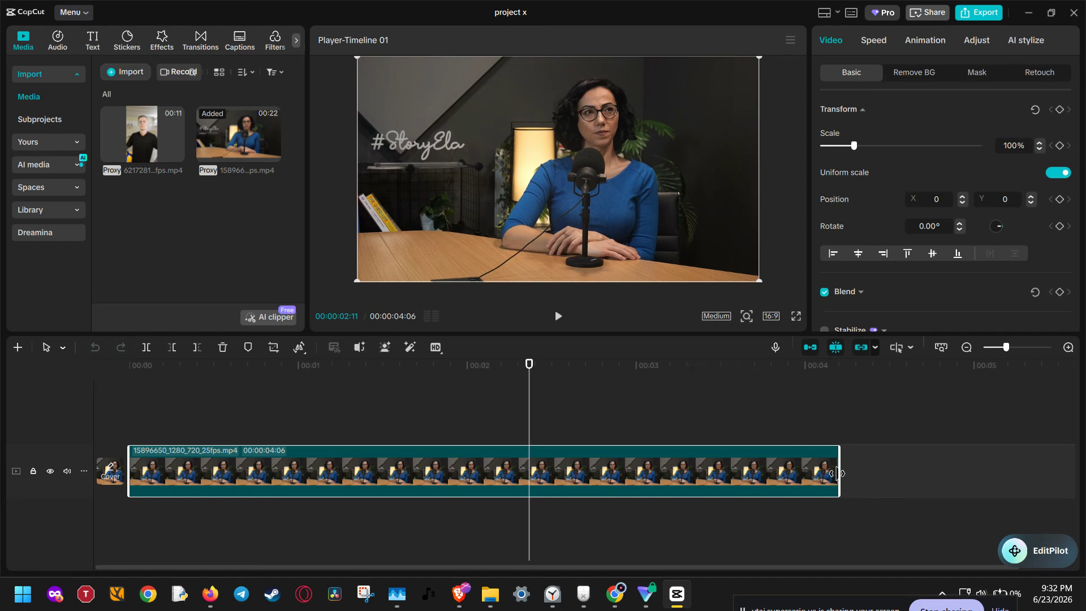
left_click_drag(838, 473, 585, 472)
left_click(967, 348)
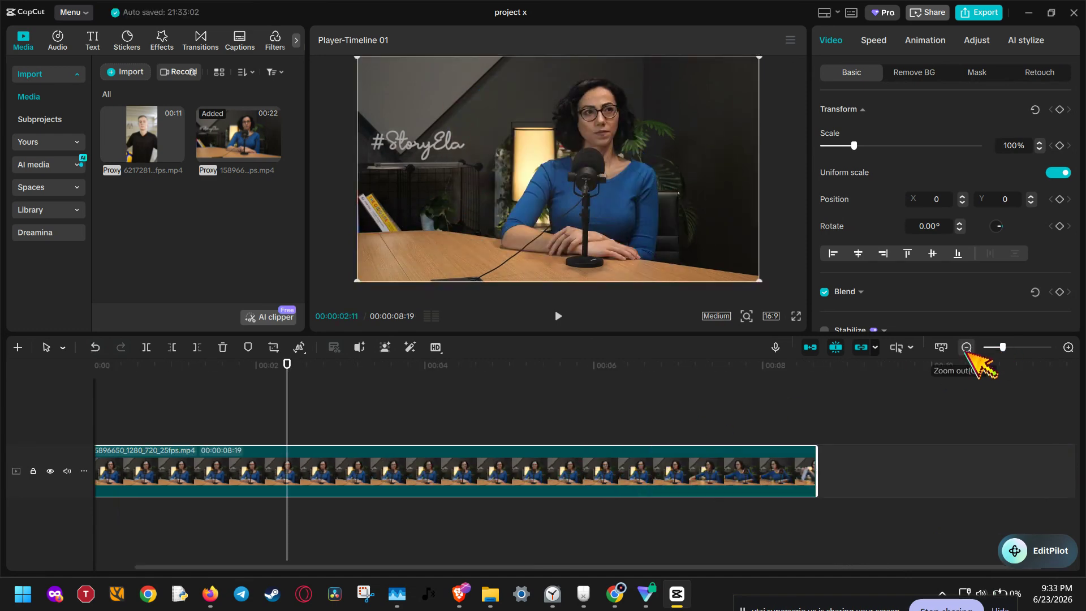
left_click(967, 347)
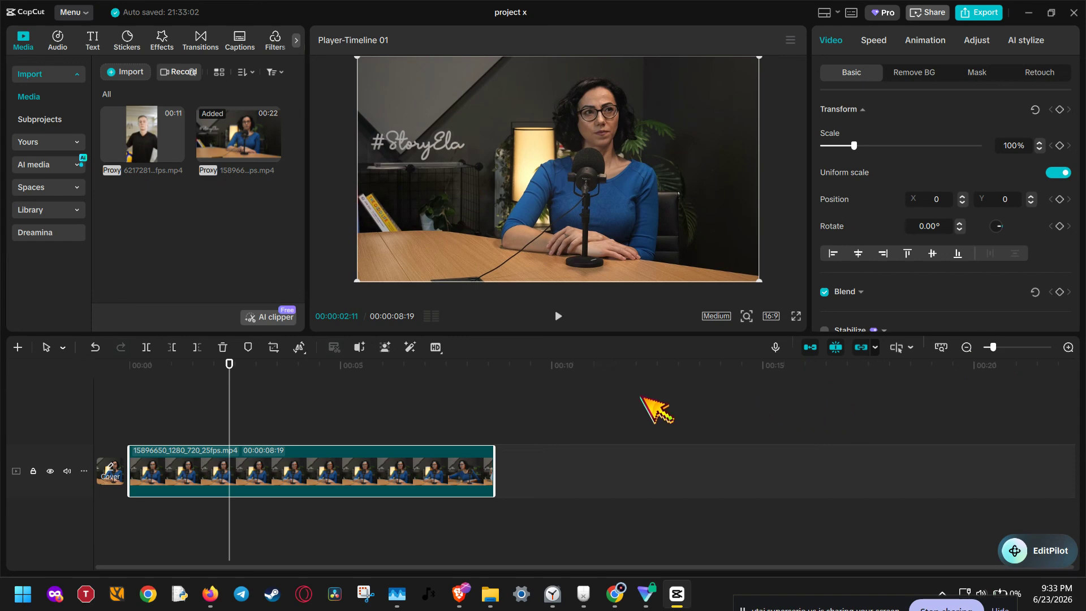
- Split the timeline clip at 00:00:03:25
left_click_drag(229, 394, 301, 393)
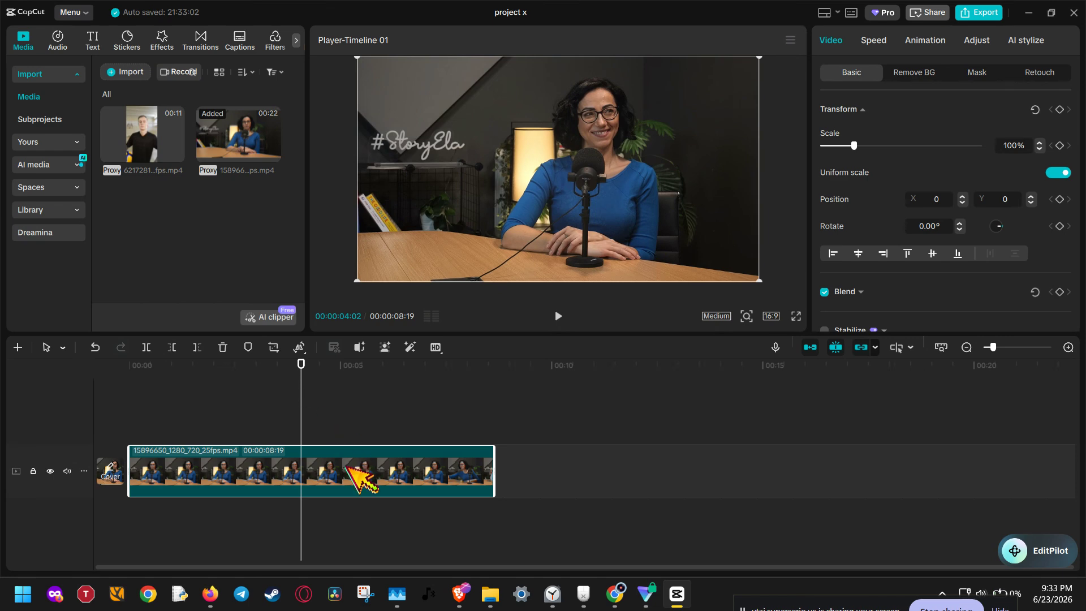
left_click(274, 405)
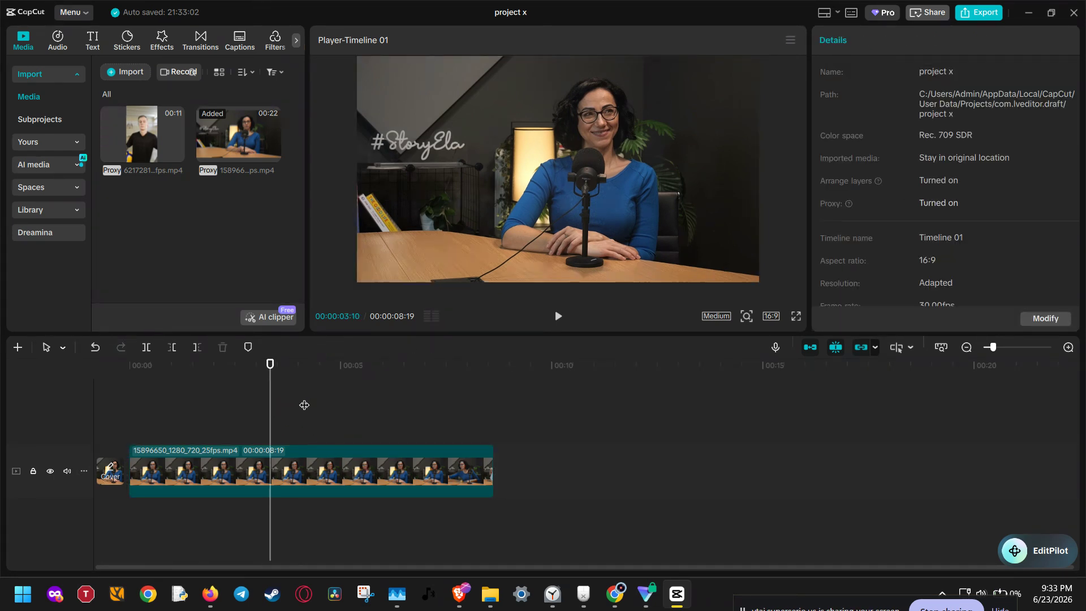
left_click(352, 412)
left_click_drag(353, 412, 290, 401)
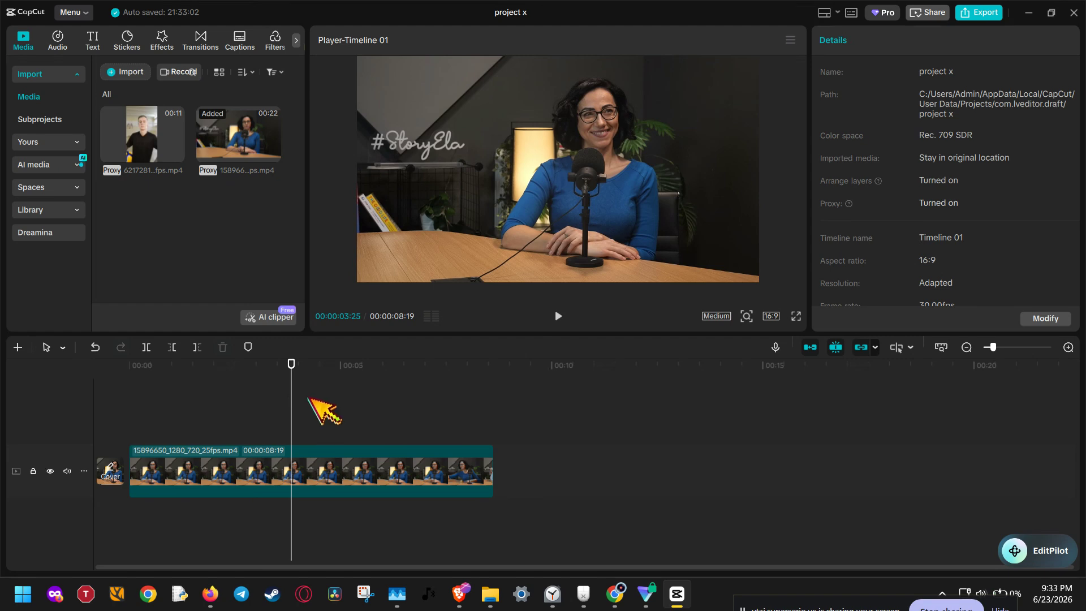
left_click(310, 468)
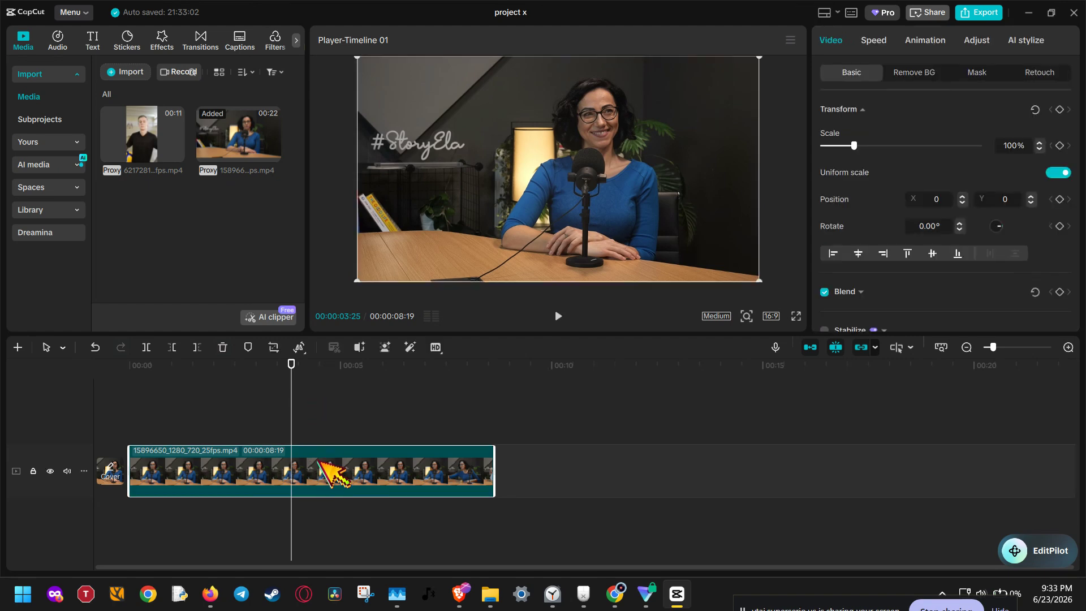
left_click(148, 349)
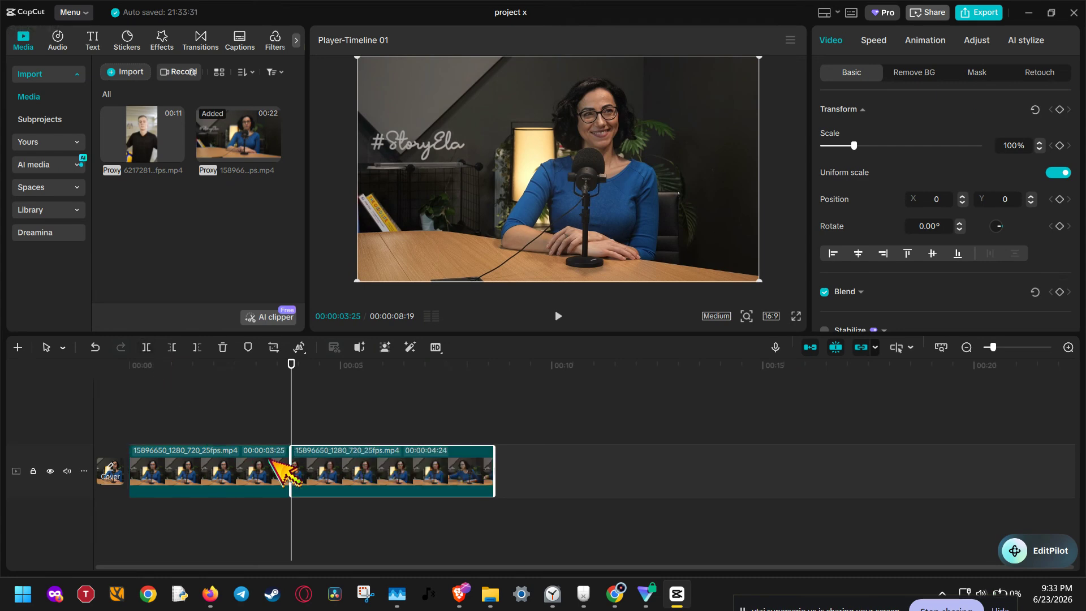
mouse_move(320, 464)
left_mouse_down()
mouse_move(378, 458)
mouse_move(326, 467)
left_mouse_up()
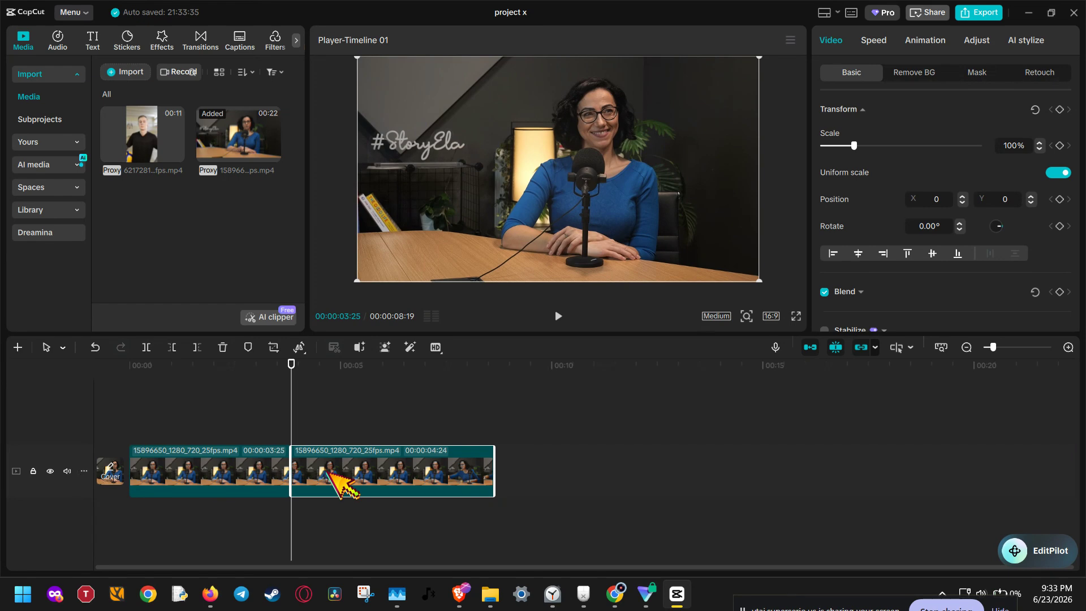
left_click_drag(328, 471, 371, 470)
left_click(362, 430)
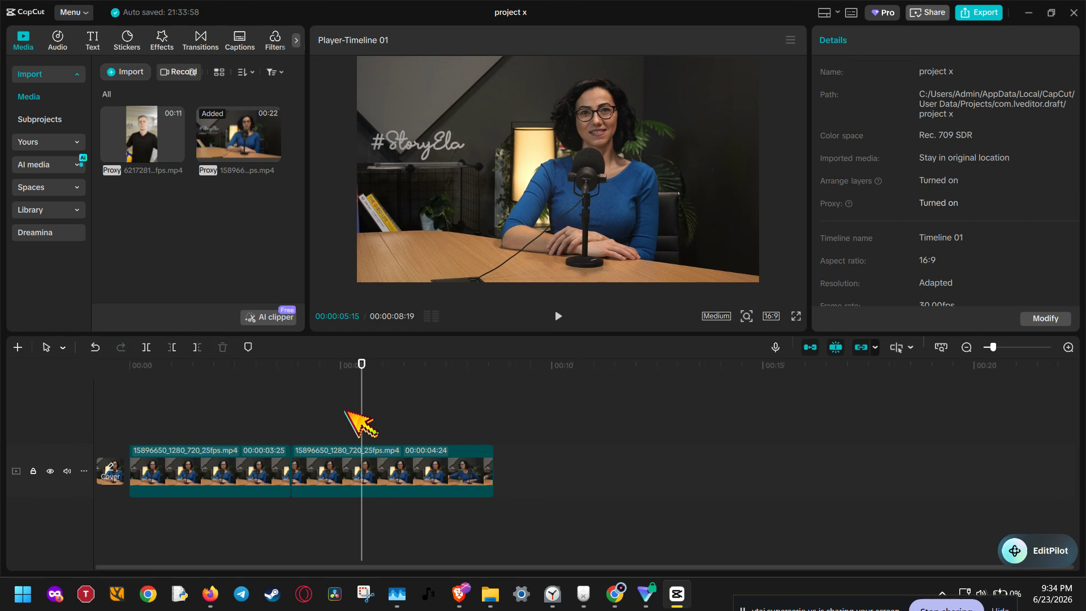
mouse_move(362, 404)
left_mouse_down()
mouse_move(417, 405)
mouse_move(382, 405)
left_mouse_up()
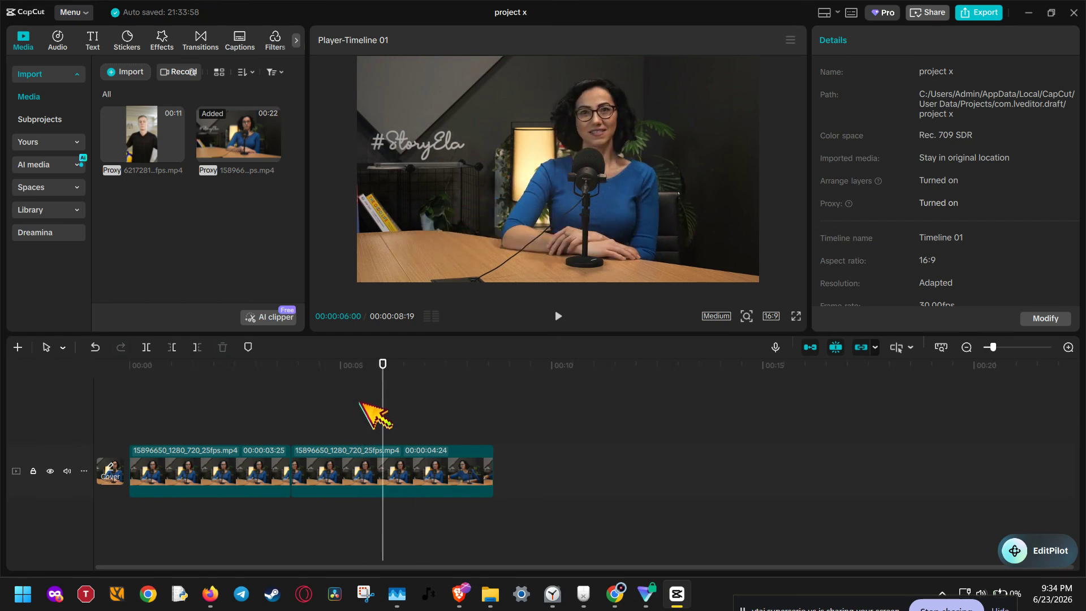
- Try trimming away the first segment's footage before 00:00:03:01, and undo the trim
left_click(257, 367)
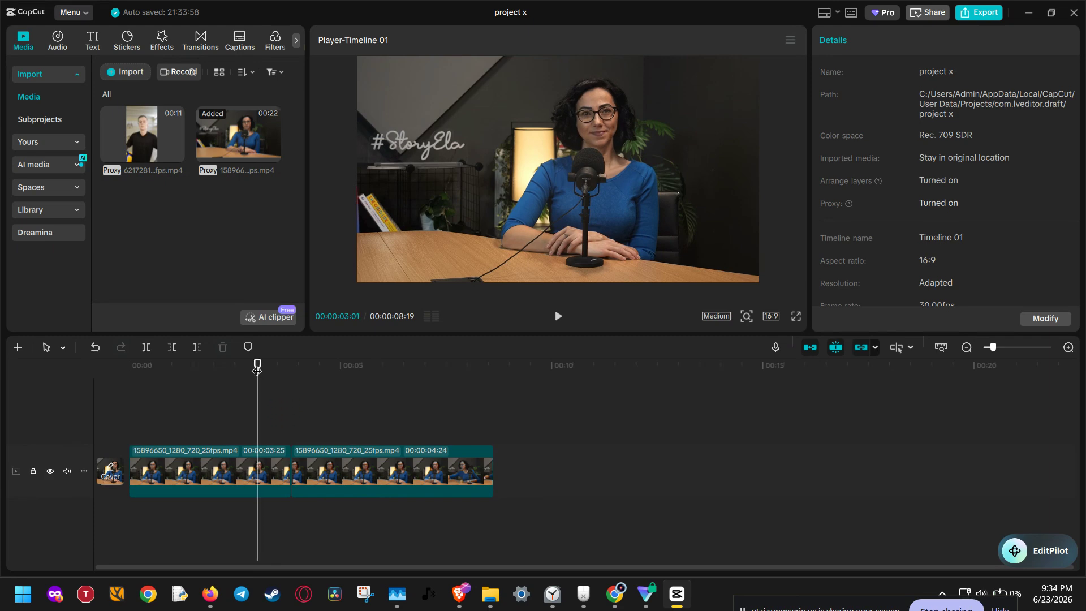
key("q")
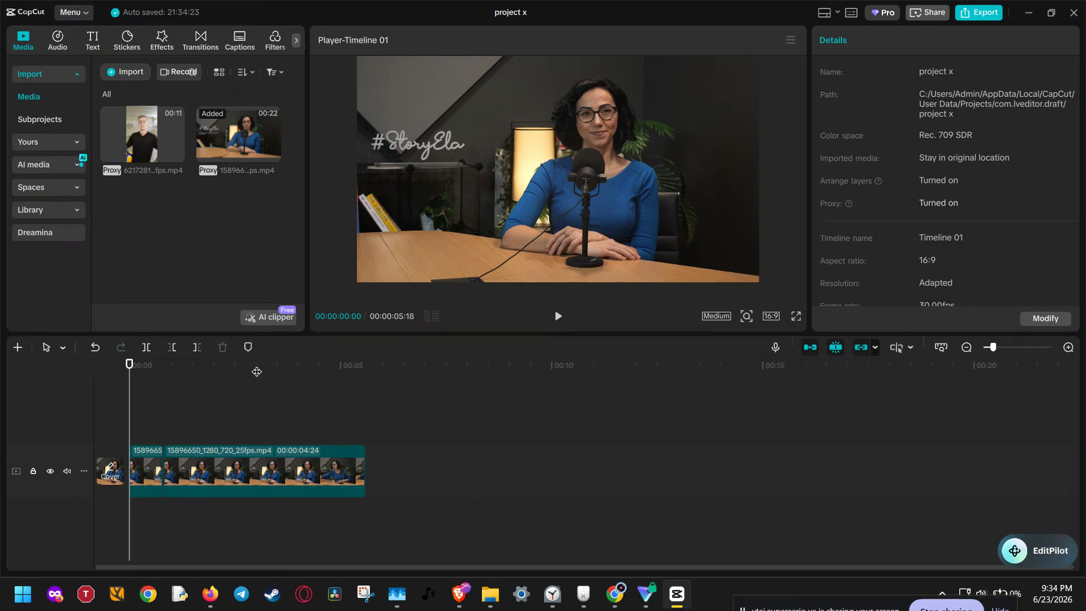
key("ctrl+z")
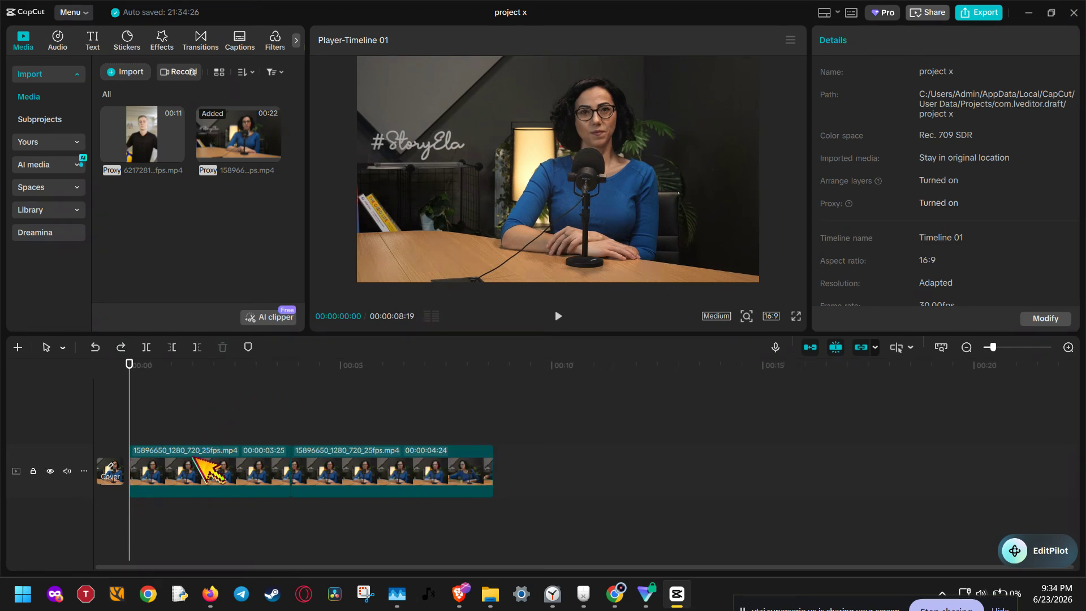
- Trim away the second segment's footage after 00:00:07:01
left_click(388, 473)
left_click(383, 391)
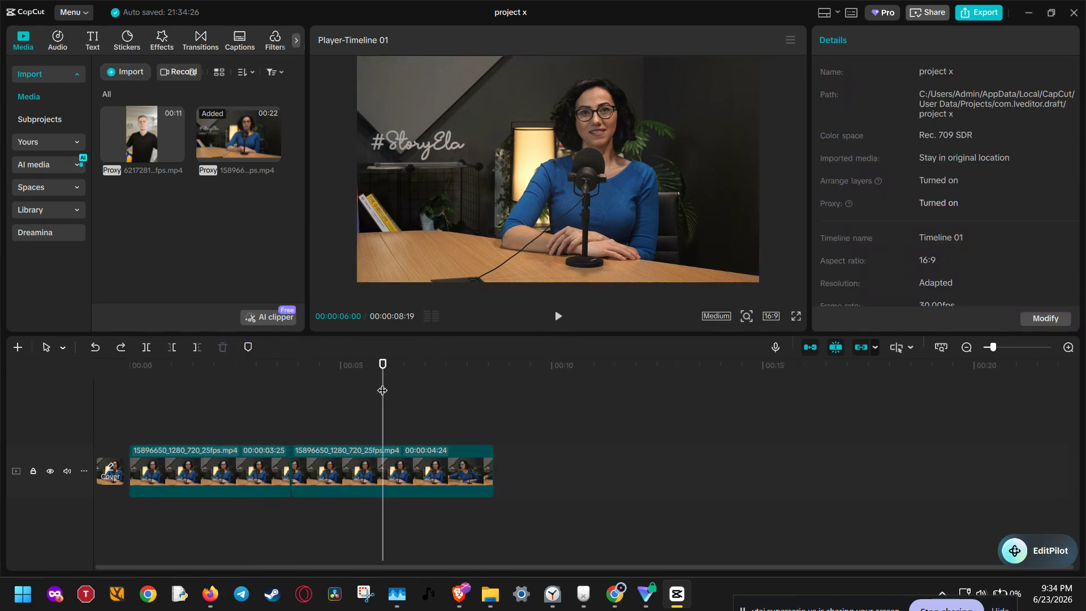
left_click(426, 385)
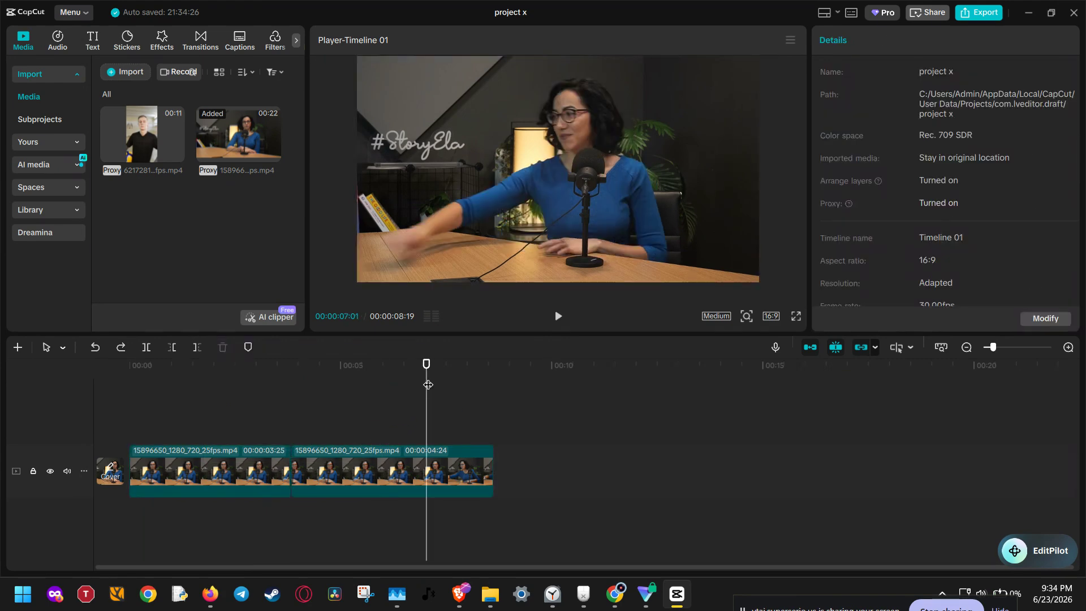
key("w")
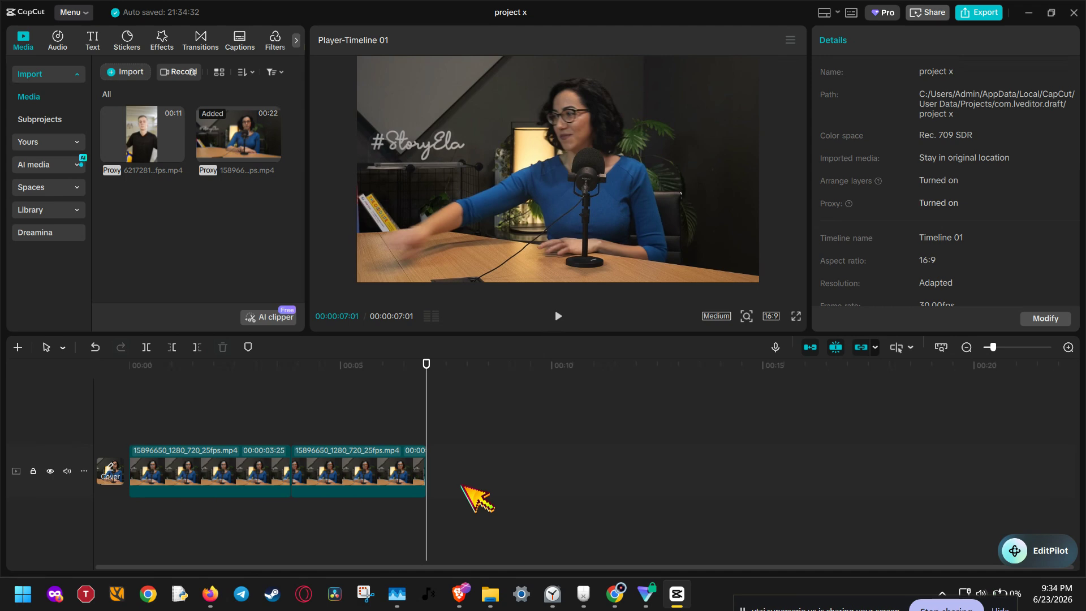
- Split the footage shortly before the existing cut and again after it at 00:00:04:04
left_click(287, 372)
left_click_drag(286, 365, 304, 383)
key("ctrl+b")
key("ctrl+b")
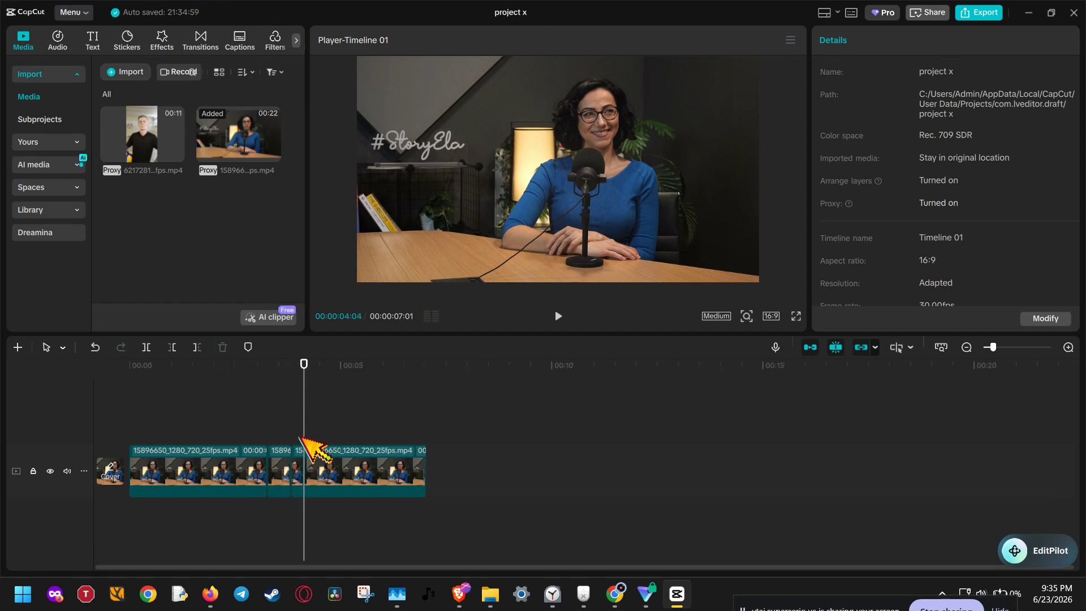
- Delete the two short pieces between the new splits, closing the gap between the remaining segments
left_click(296, 470)
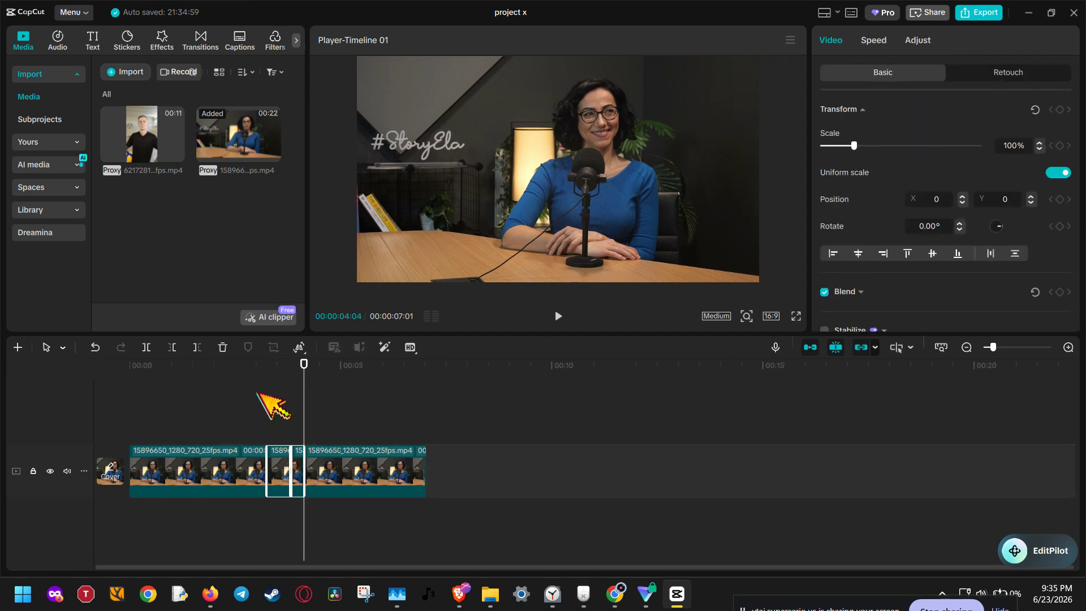
left_click(223, 348)
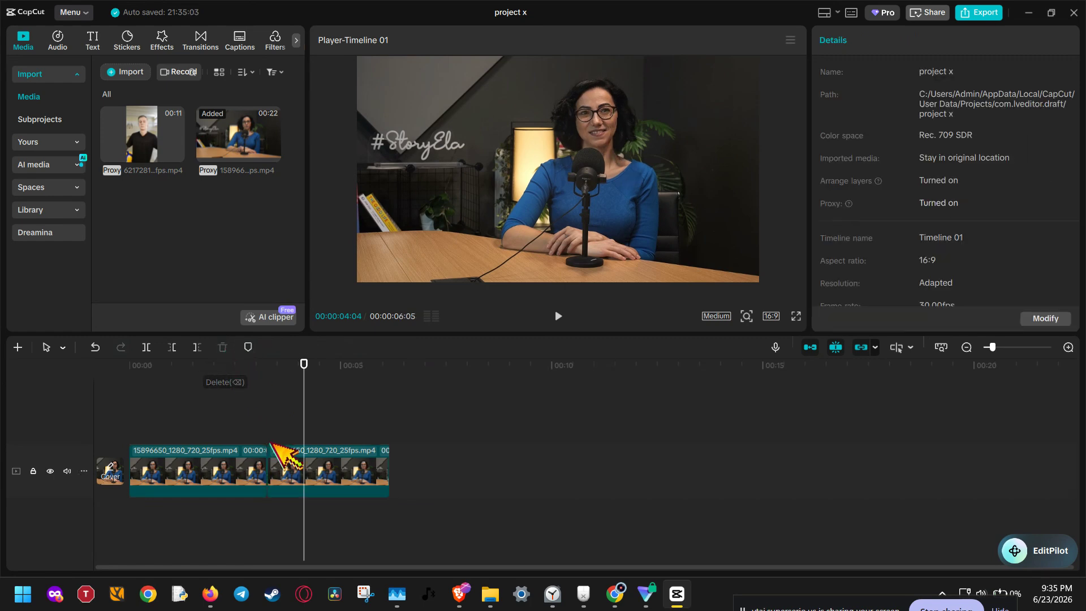
left_click(326, 470)
left_click(230, 484)
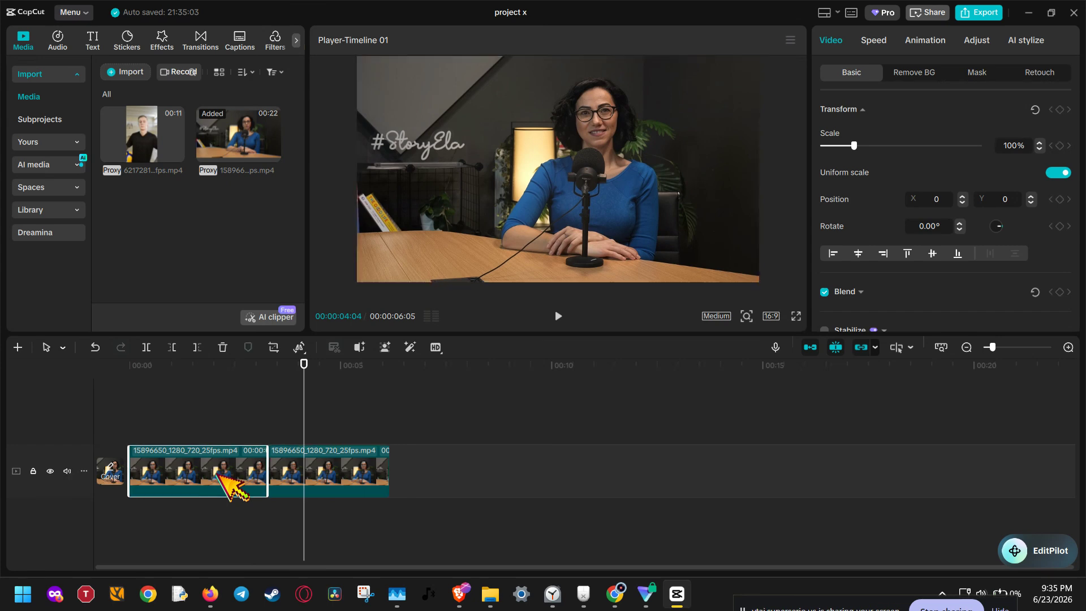